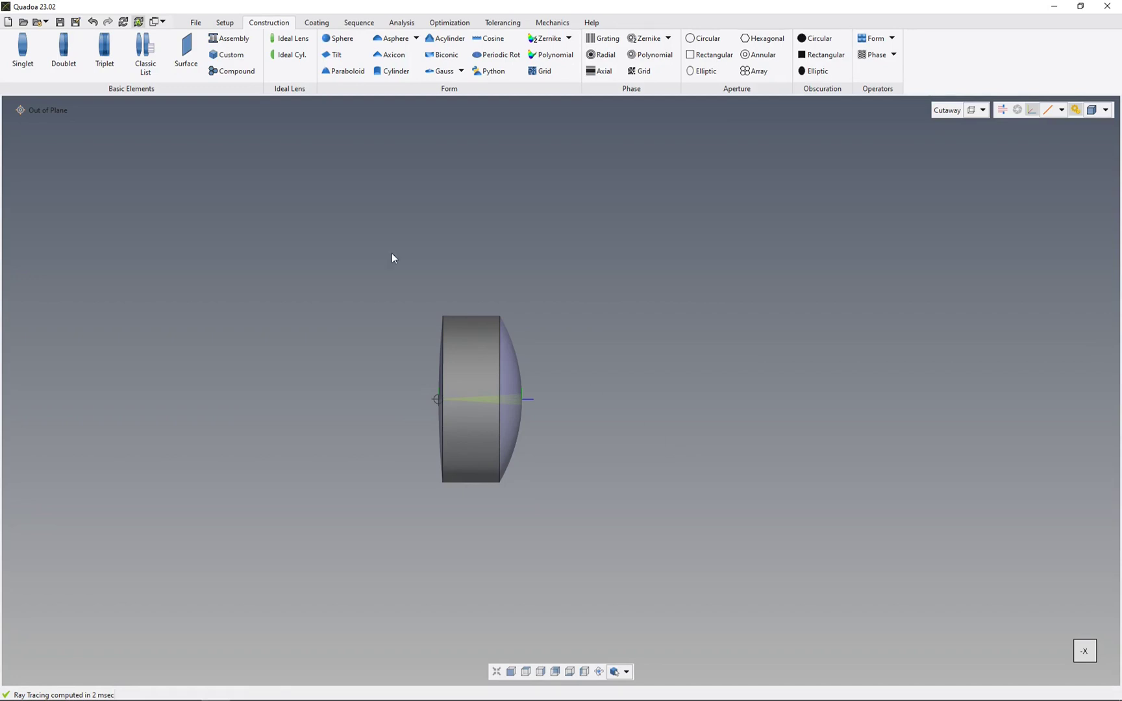
Open the Optical Design window from the Windows dropdown beside the lens view
click(163, 29)
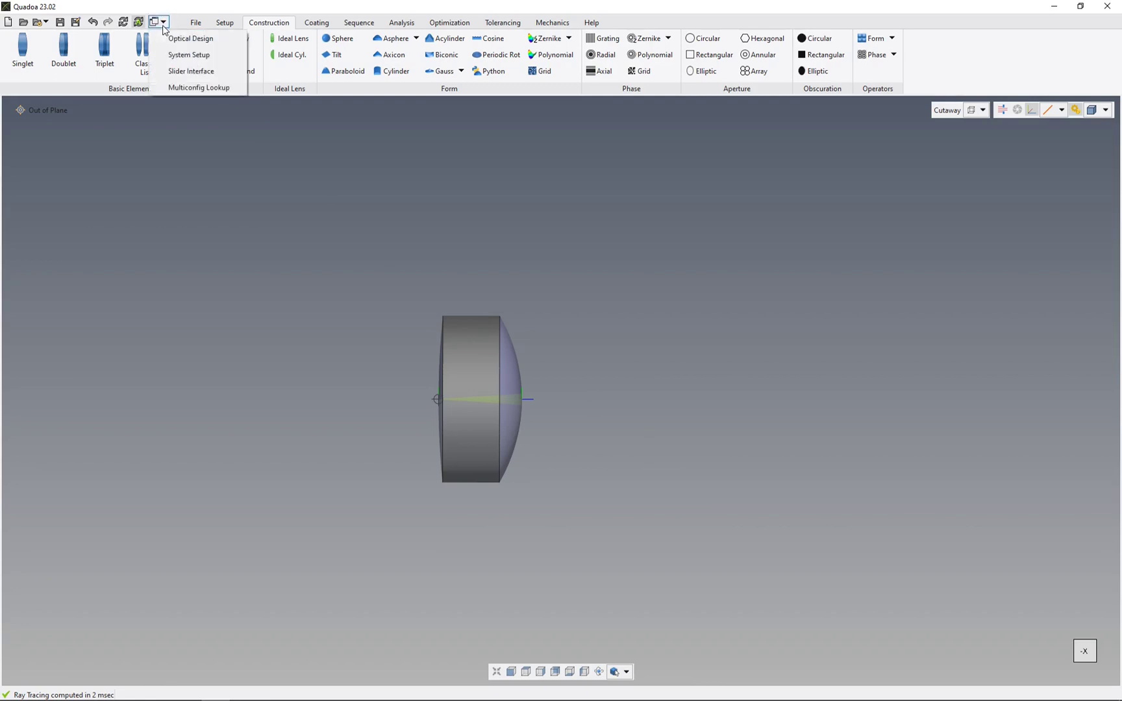
click(230, 42)
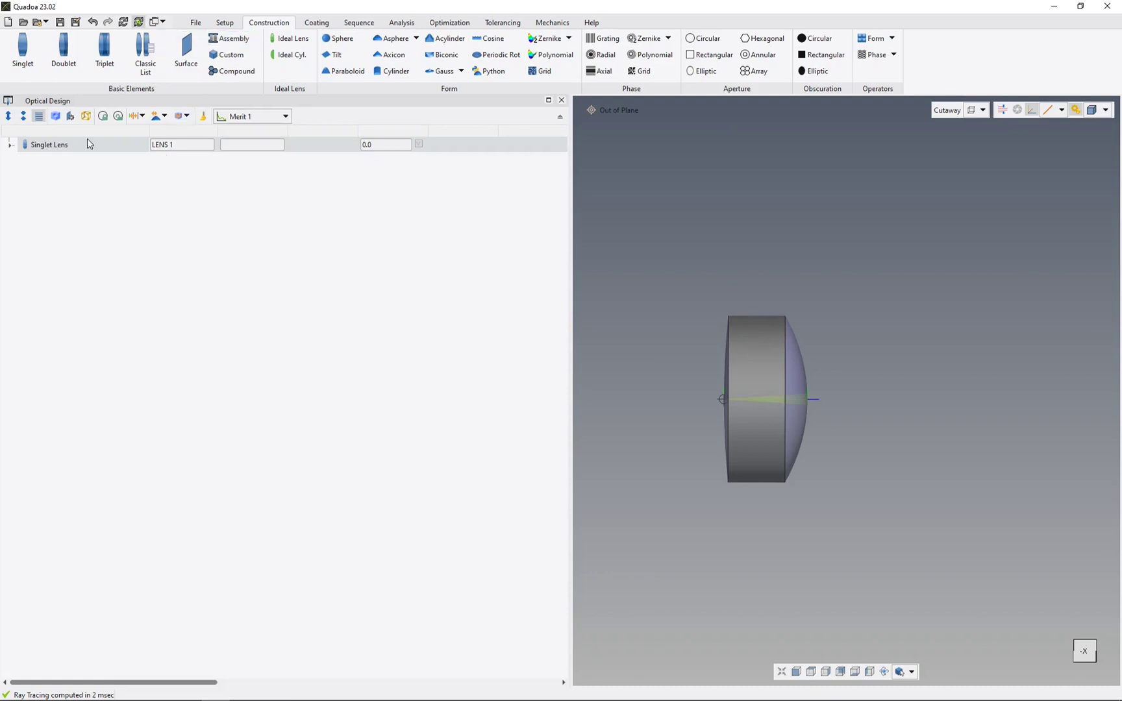
Add a plain surface below LENS 1 and rename it SOURCE
click(69, 148)
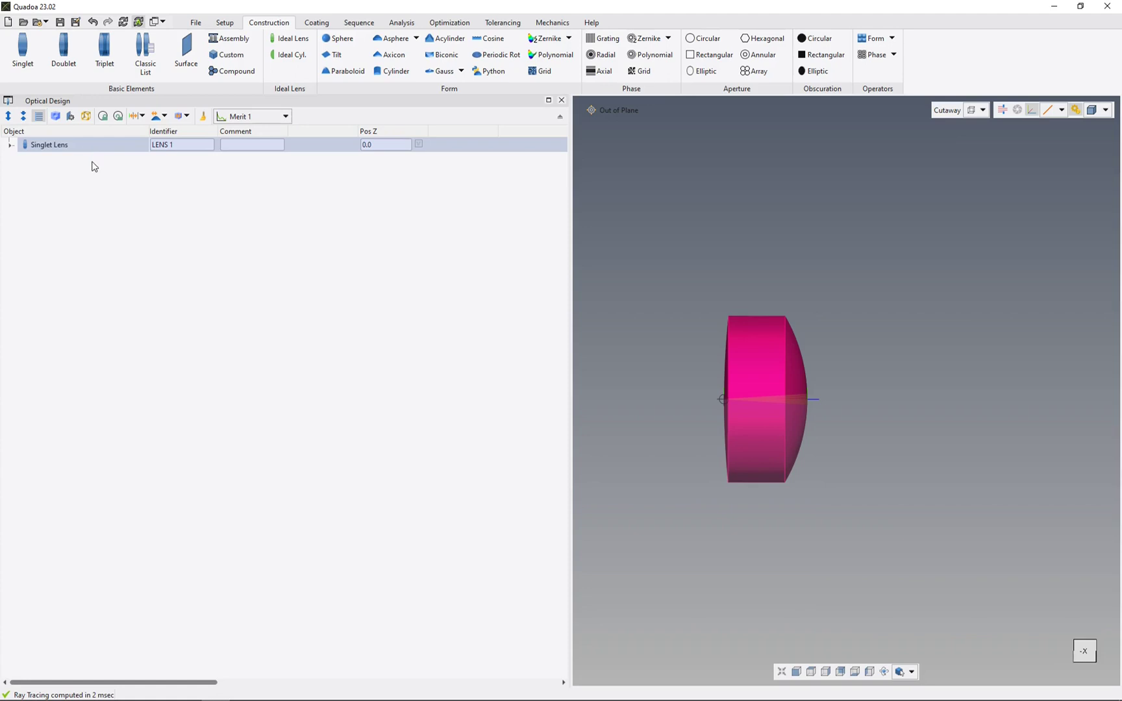
right_click(92, 167)
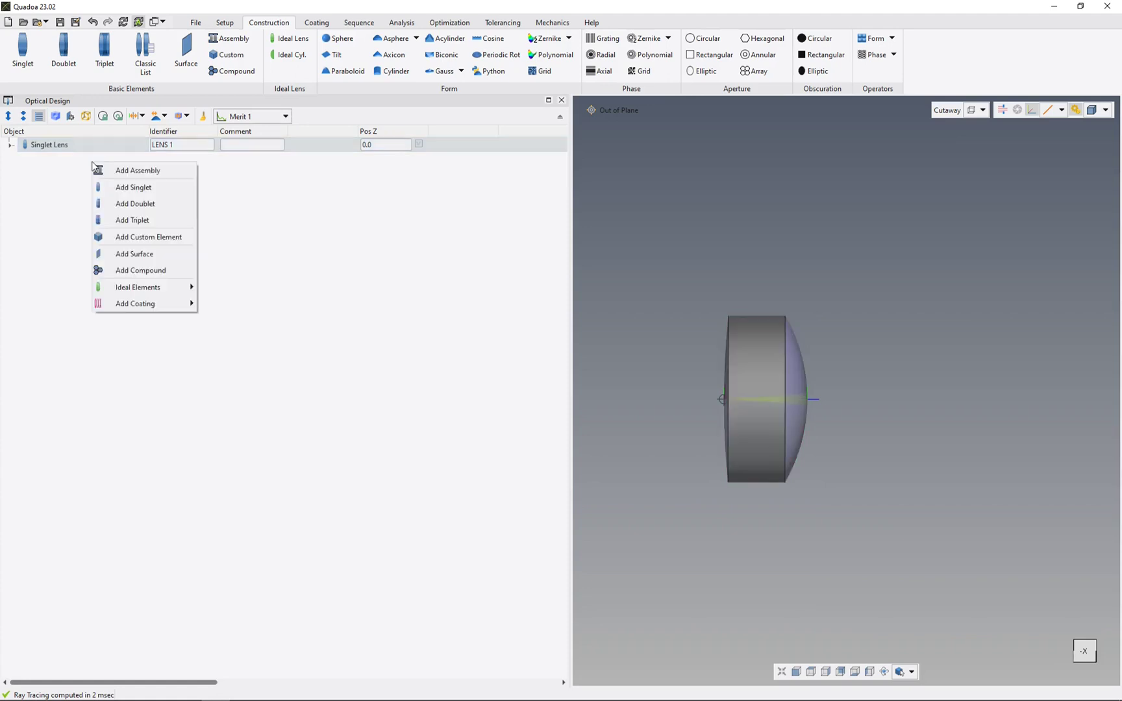
click(134, 254)
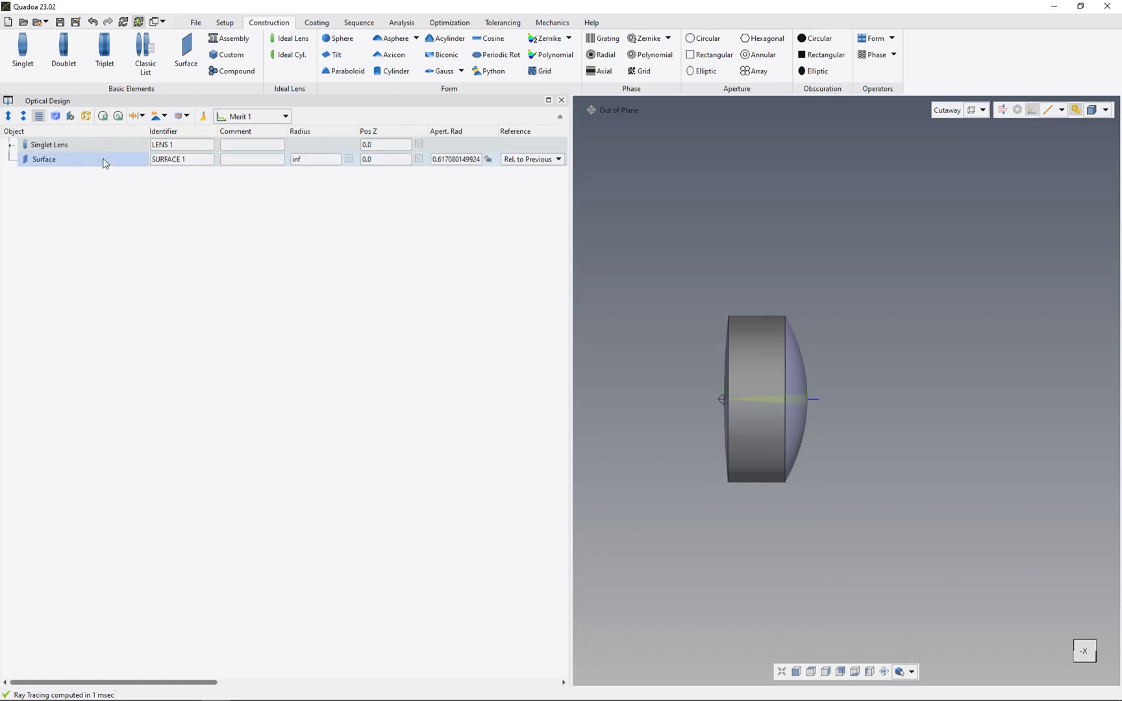
click(174, 166)
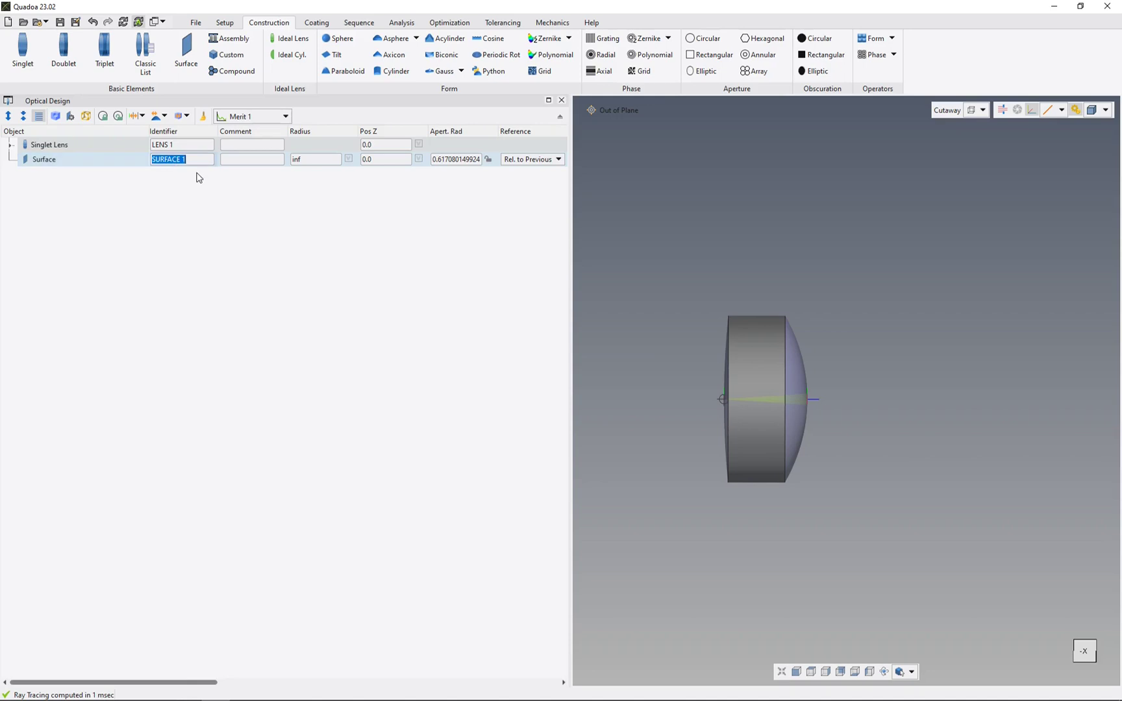
text(SOURCE)
key(Return)
Move SOURCE above the Singlet Lens and set the lens Pos Z to 30
click(77, 163)
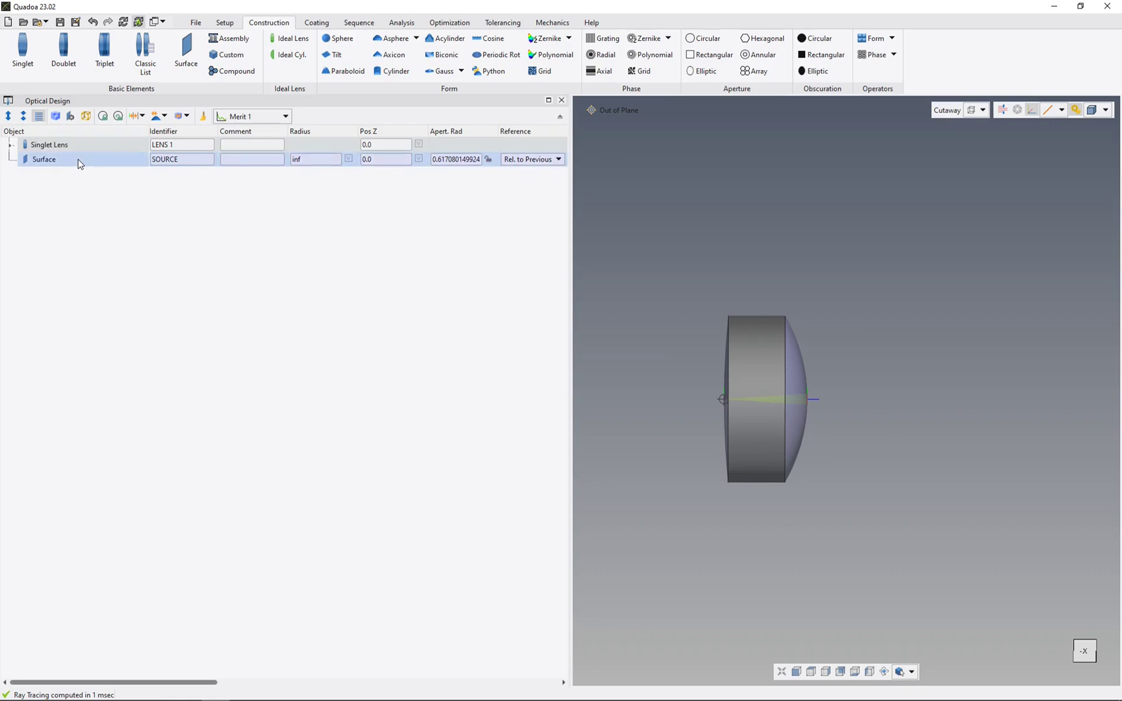
drag(78, 163, 78, 144)
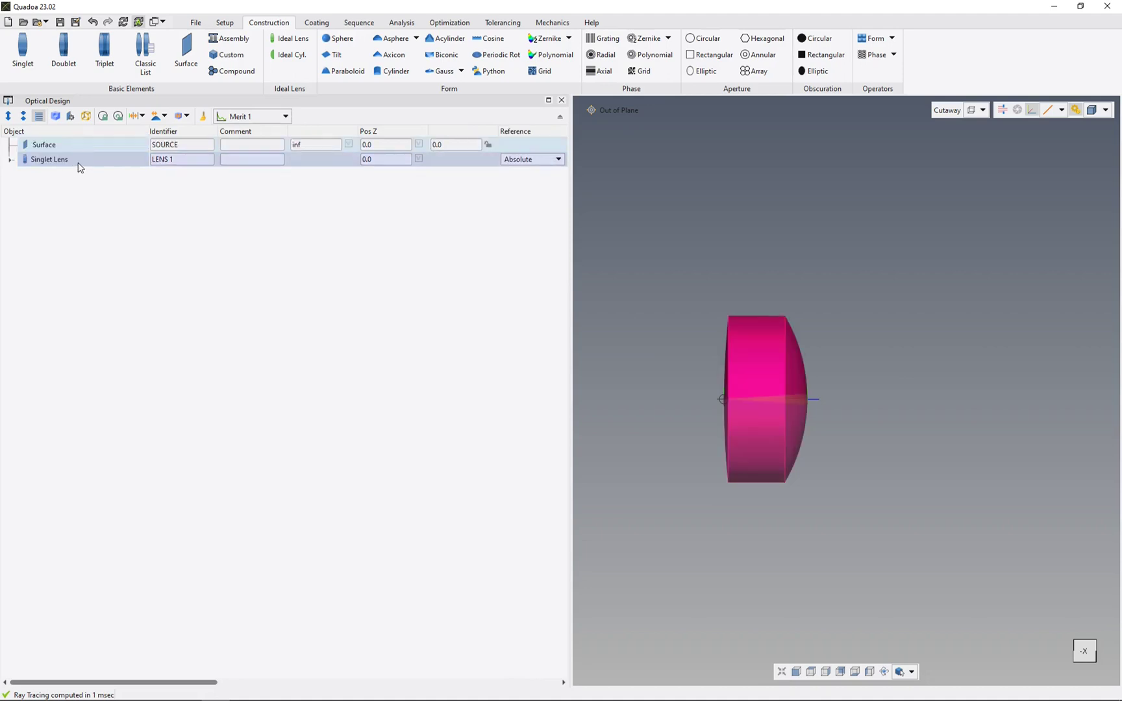
click(387, 159)
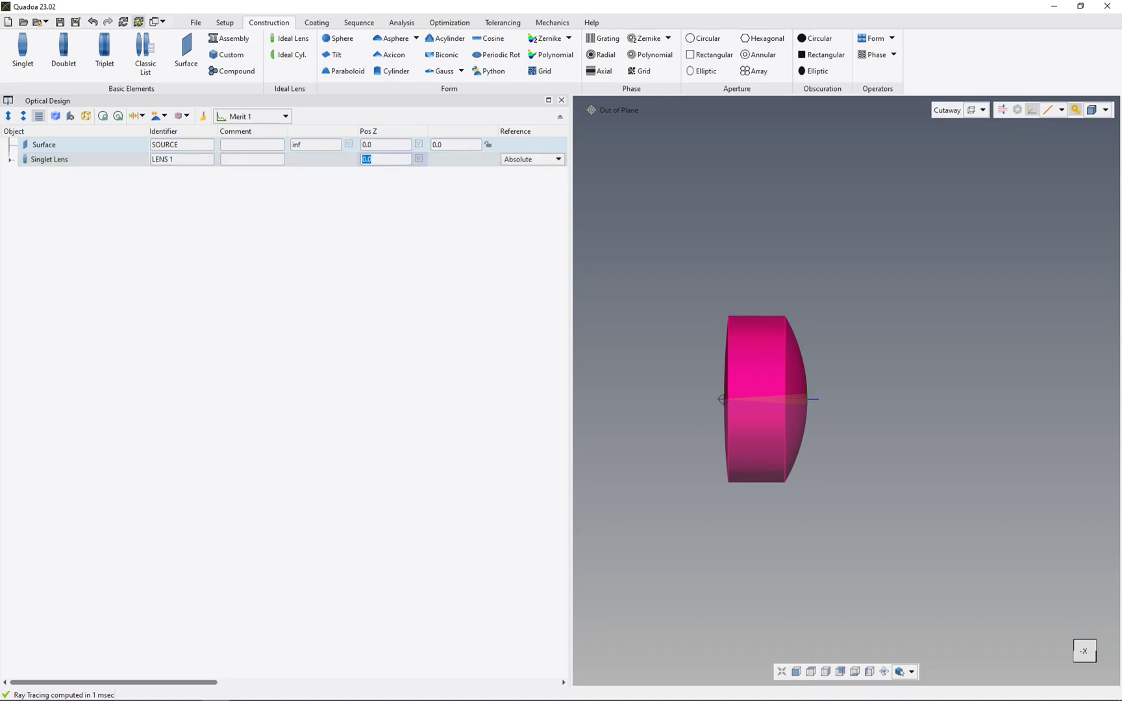
text(30)
key(Return)
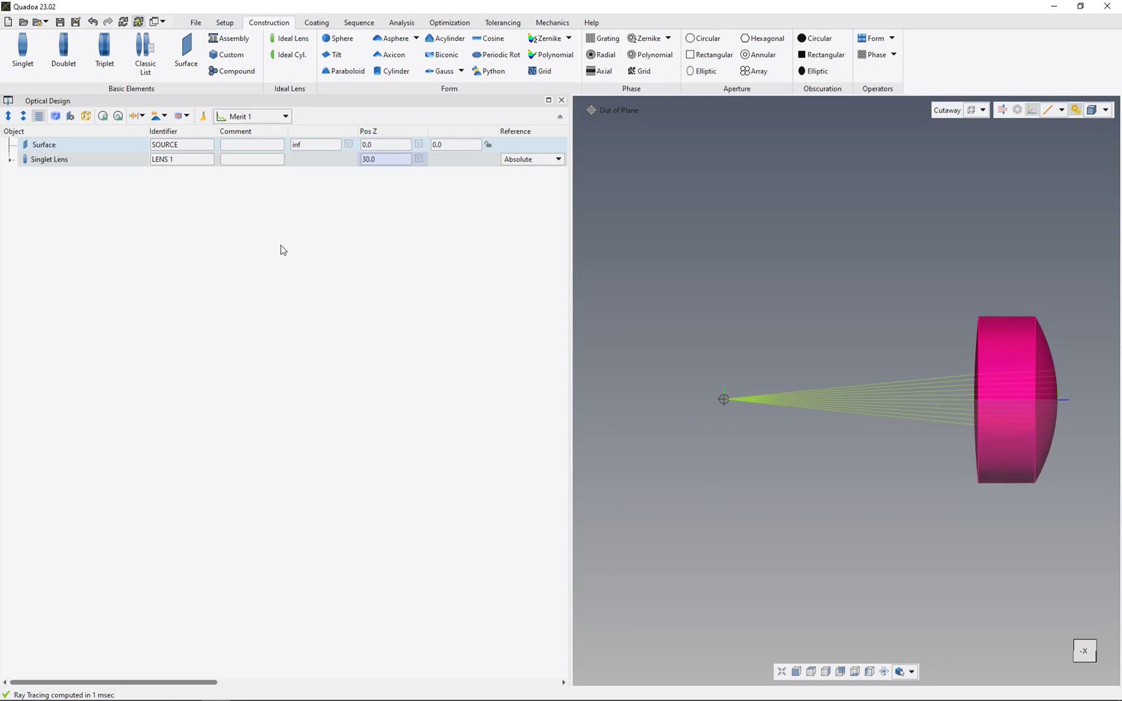
Add a new Construction surface after the lens and name it IMAGING SURFACE
right_click(133, 202)
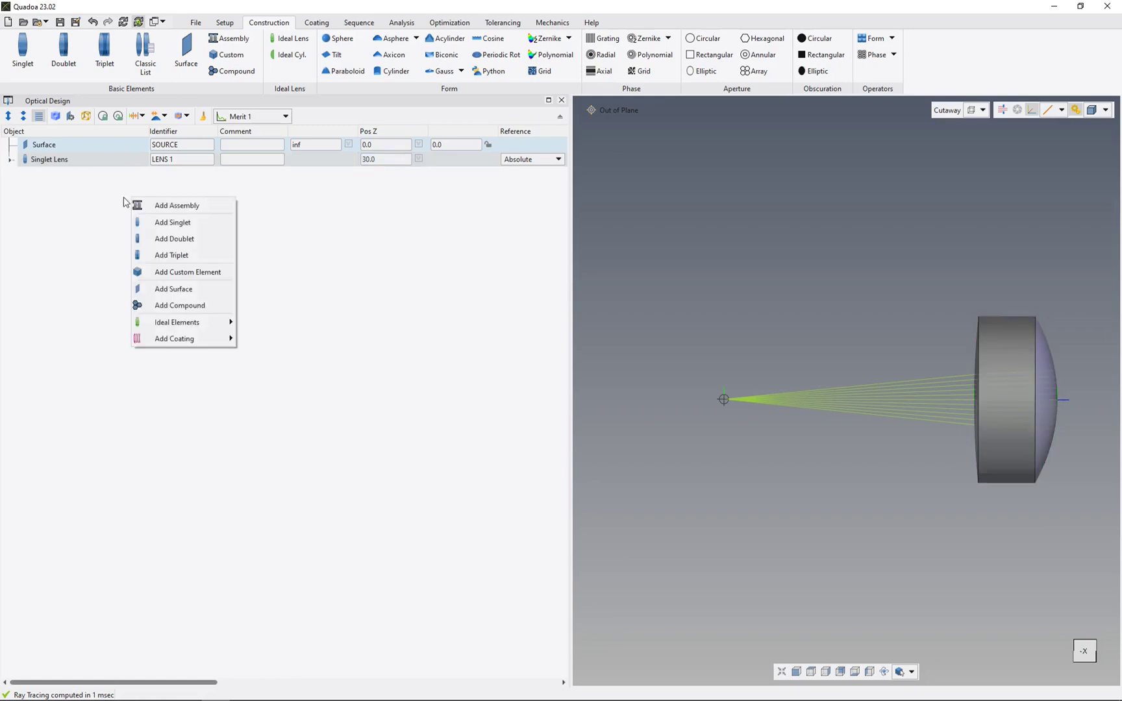
click(342, 249)
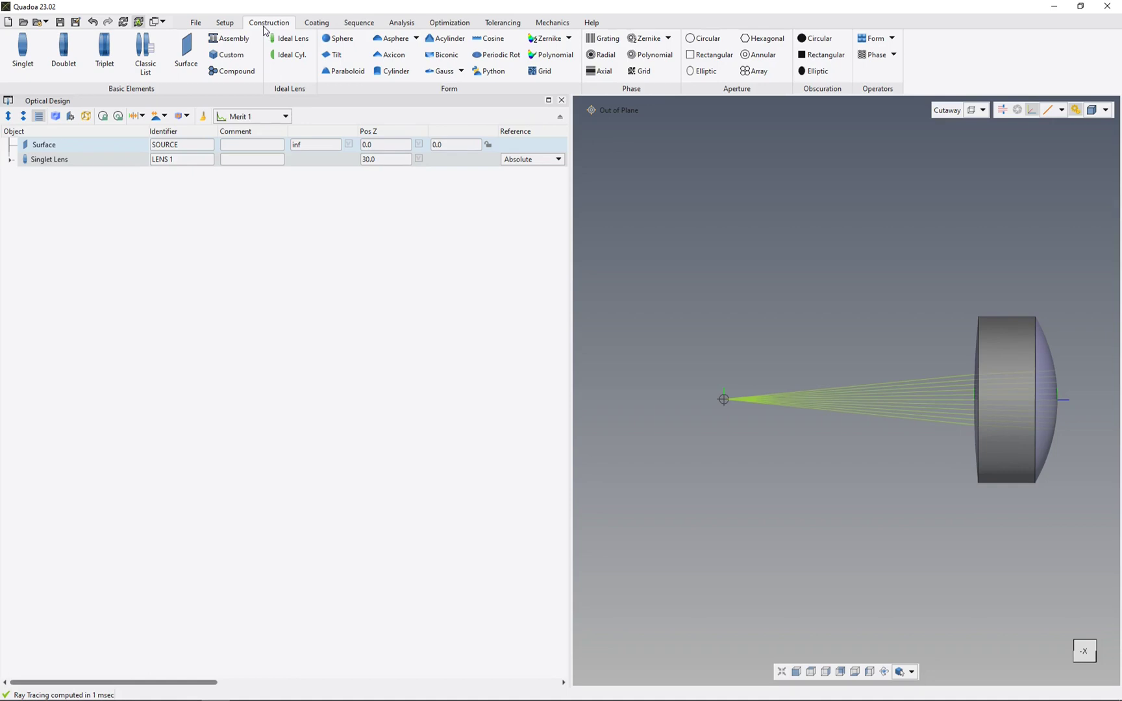
click(178, 65)
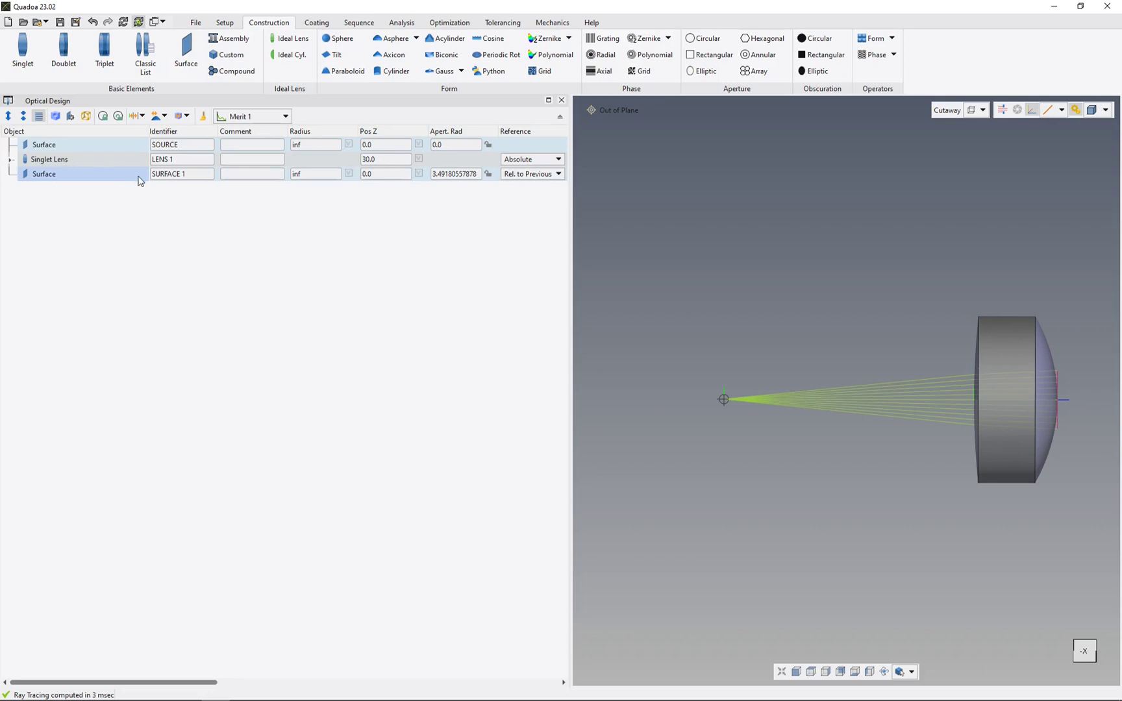
click(179, 173)
text(IMA)
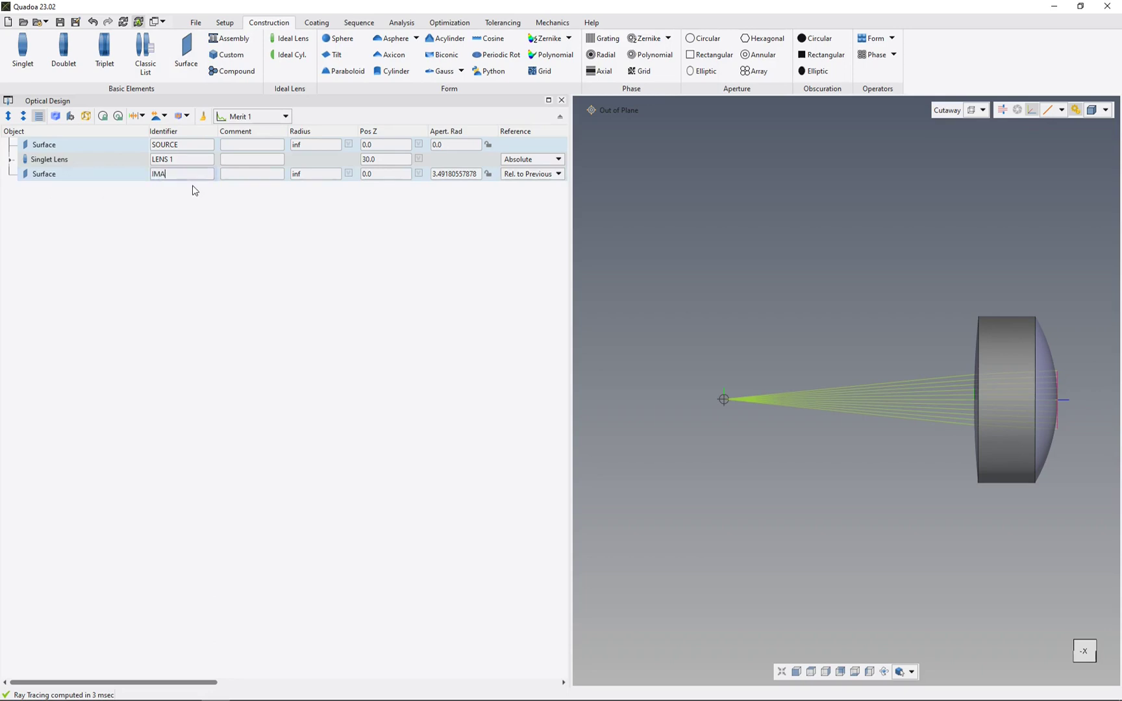
text(GING SURFACE)
key(Return)
Set the IMAGING SURFACE Pos Z to 30 and view the system at an angle
click(383, 179)
text(30)
key(Return)
mouse_move(623, 400)
mouse_down()
mouse_move(974, 473)
mouse_move(886, 440)
mouse_up()
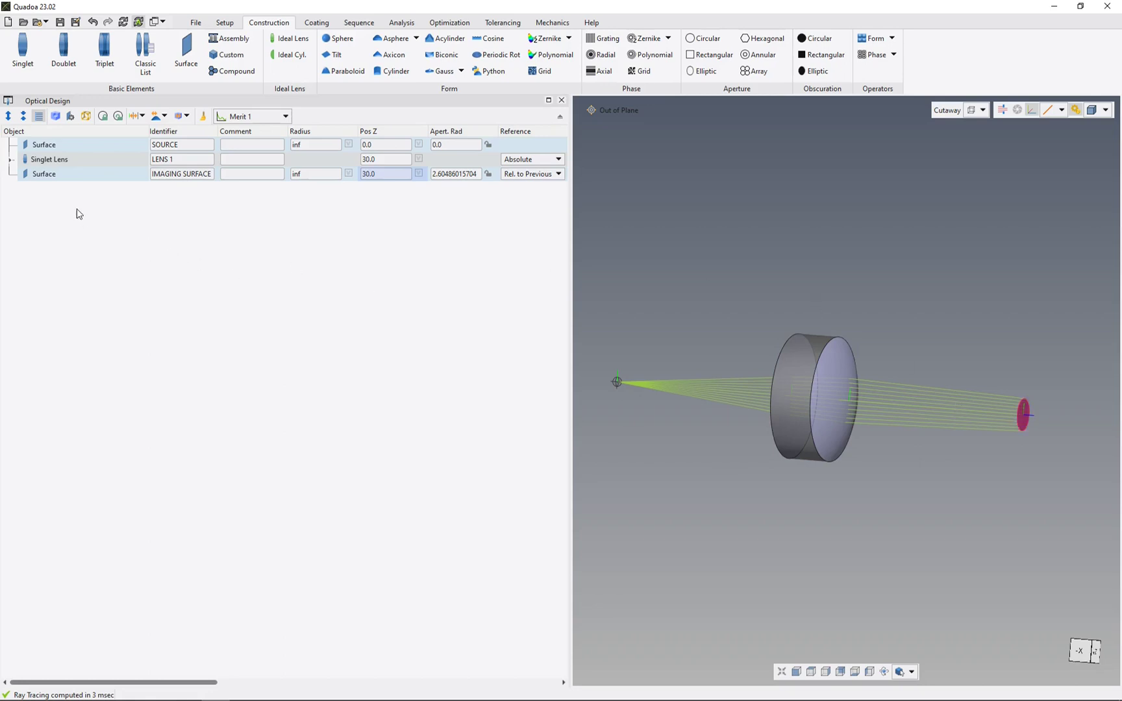
Expand the Singlet Lens and inspect SOURCE, Surface 1, Surface 2 and IMAGING SURFACE
click(82, 145)
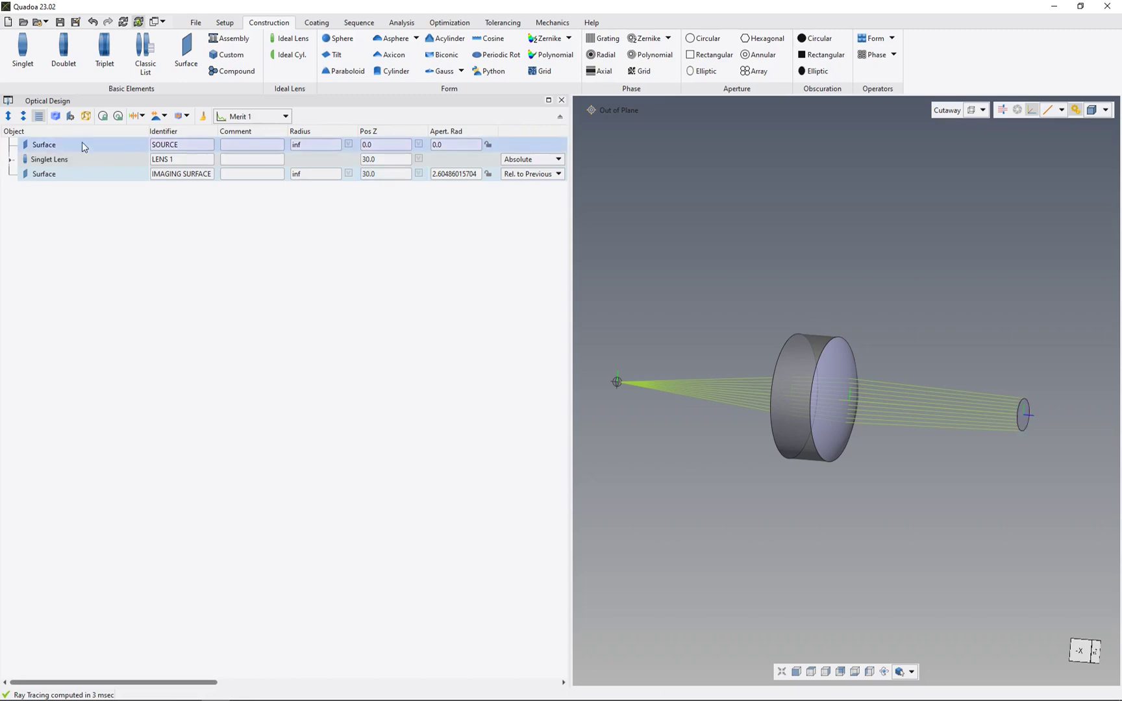
click(11, 159)
click(77, 190)
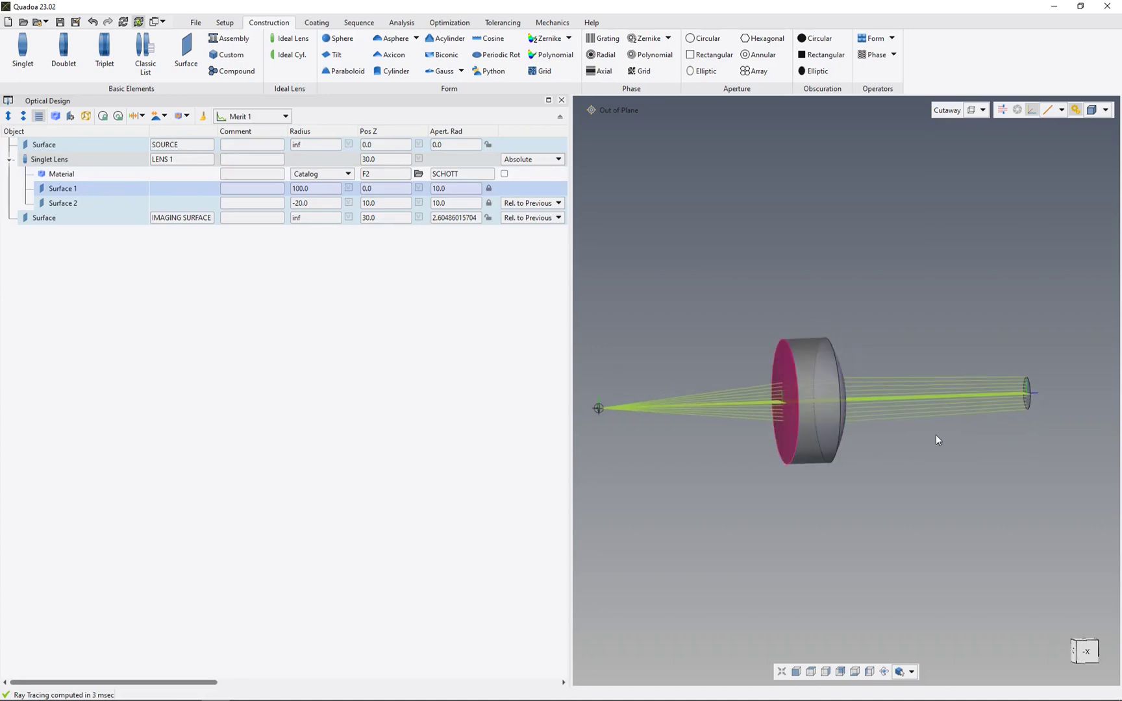
click(85, 205)
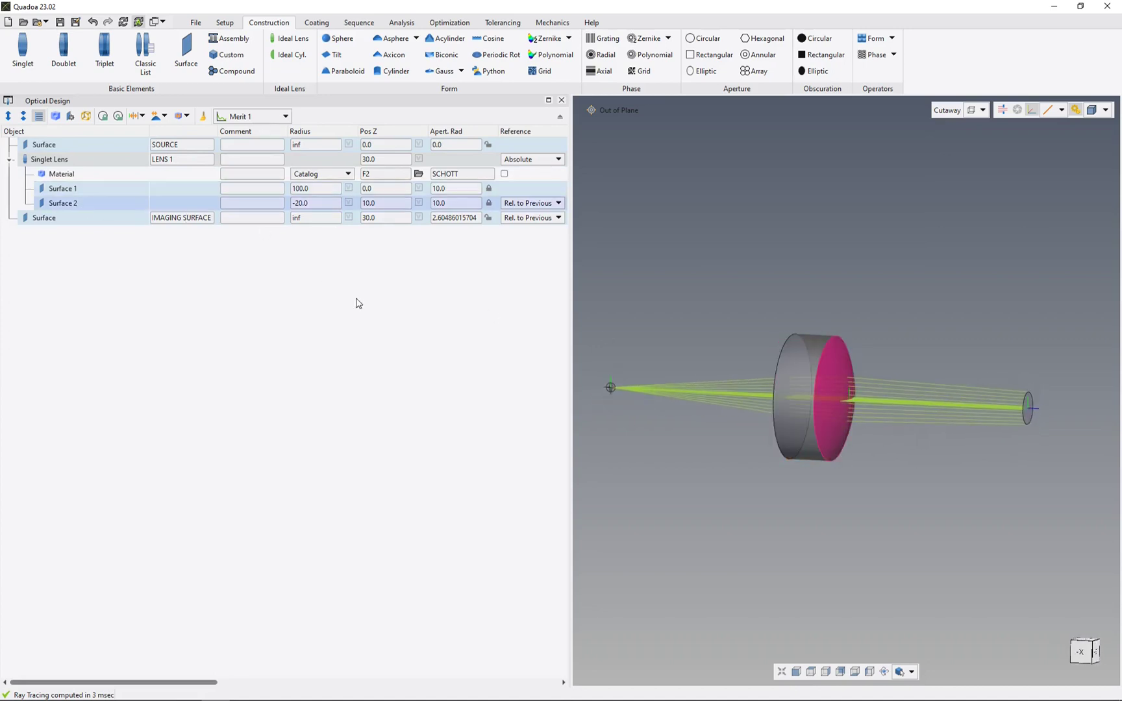
click(79, 220)
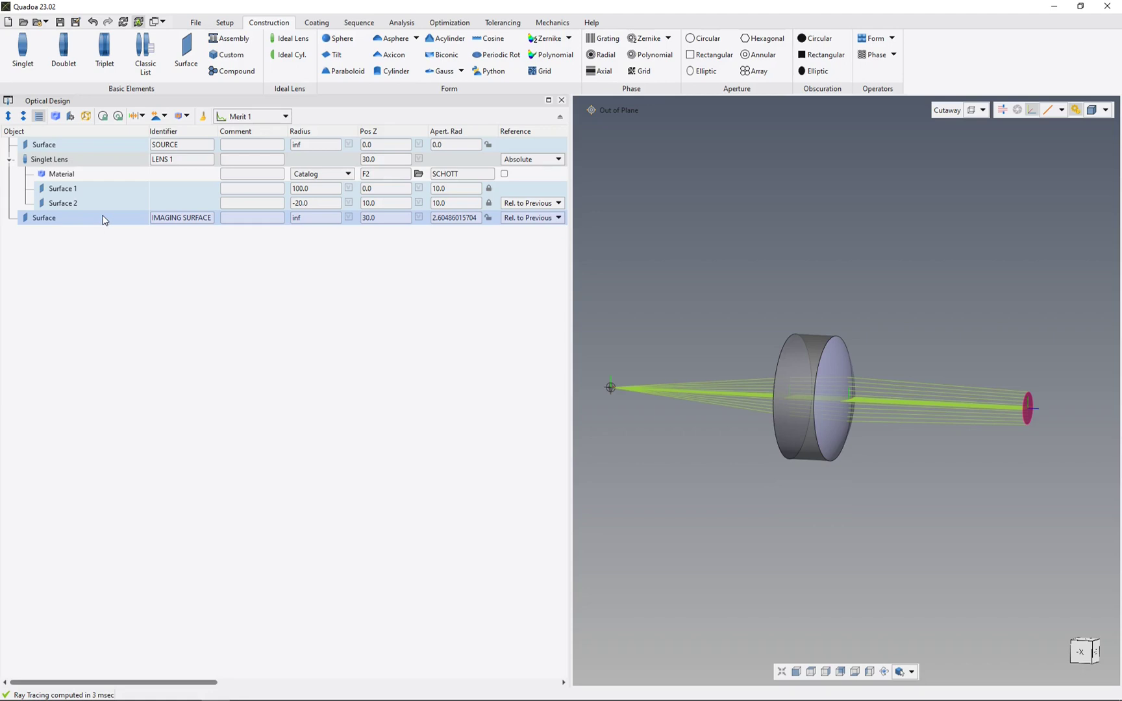
Check SOURCE, Surface 1, Surface 2 and IMAGING SURFACE rows a second time
click(91, 149)
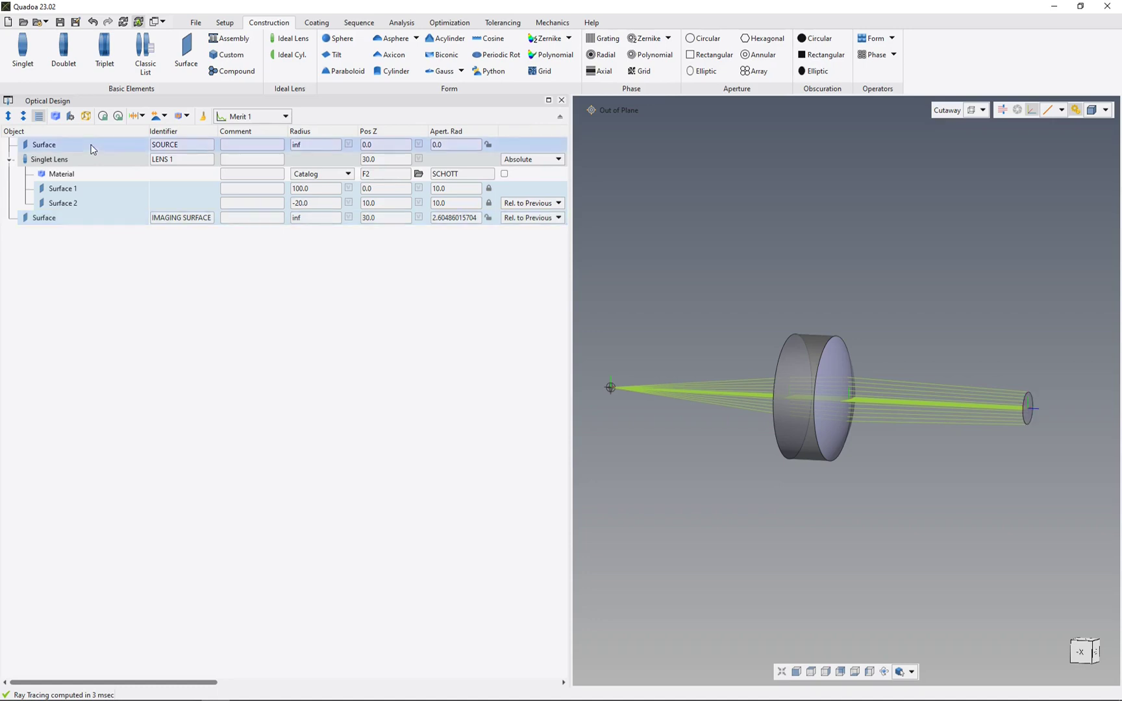
click(94, 185)
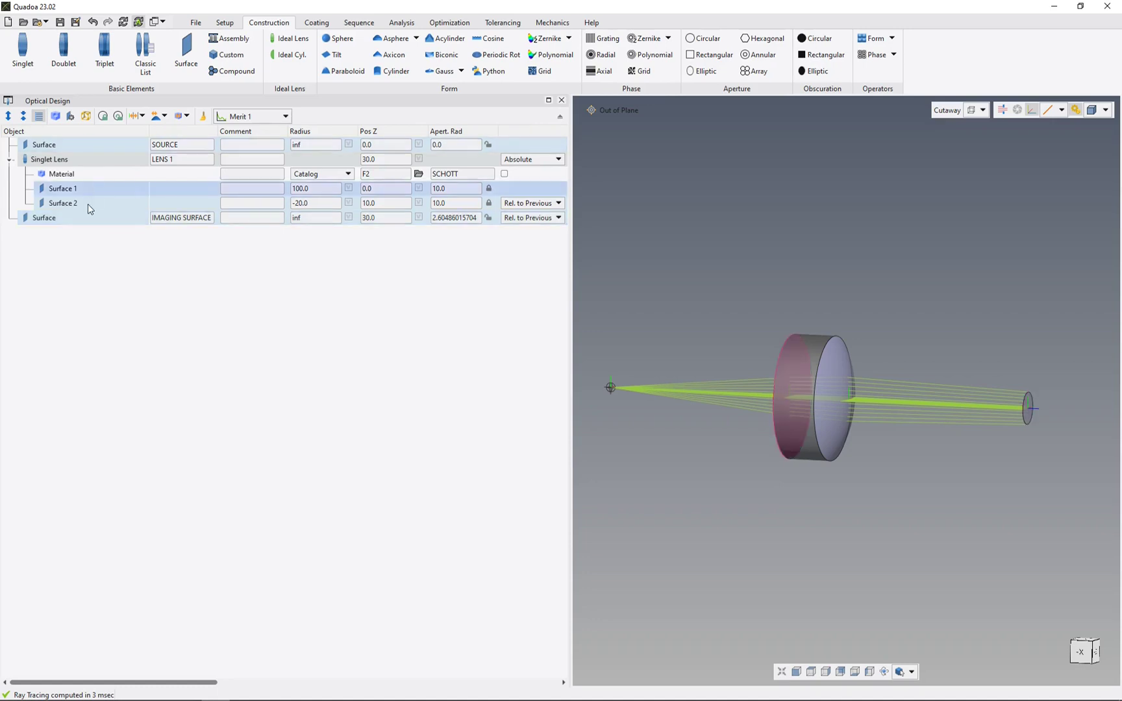
click(87, 204)
click(85, 220)
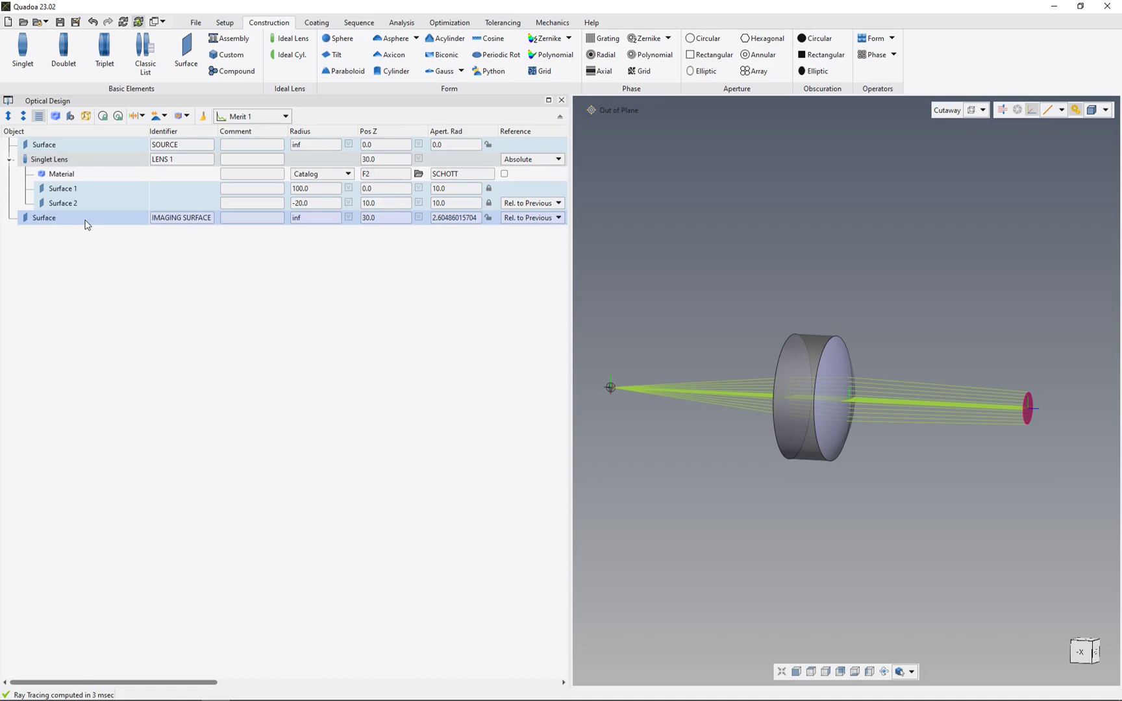
Open System Setup and select Auto Sequence 1 under the expanded Sequences branch
click(163, 24)
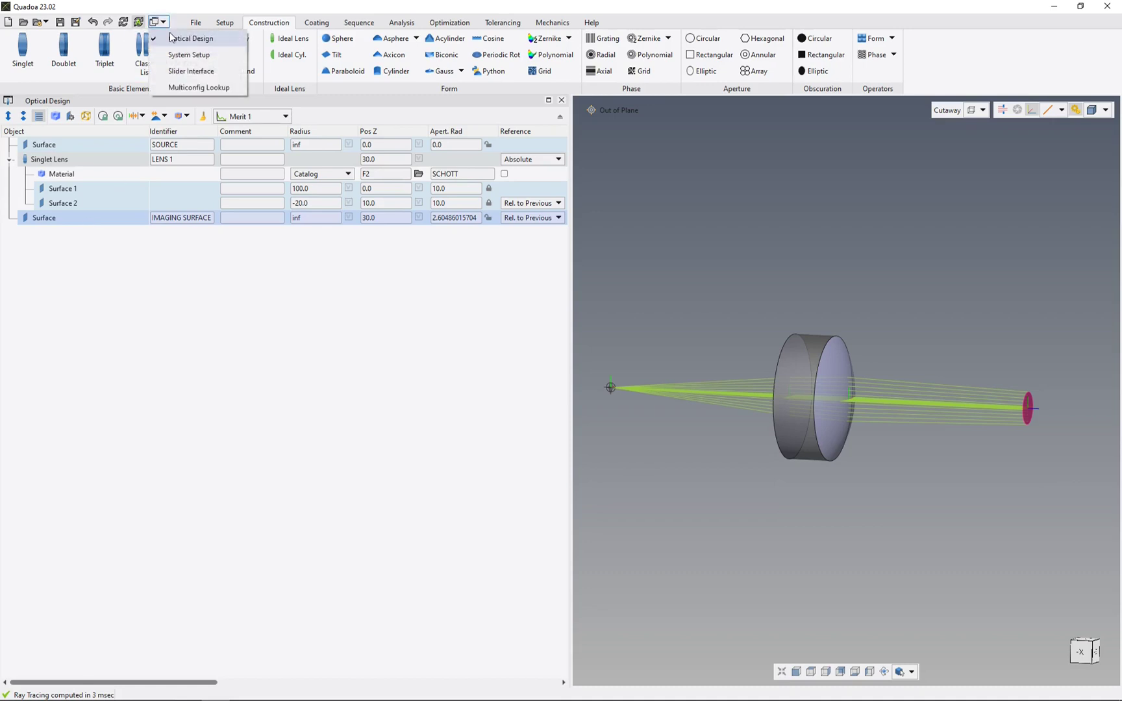
click(189, 54)
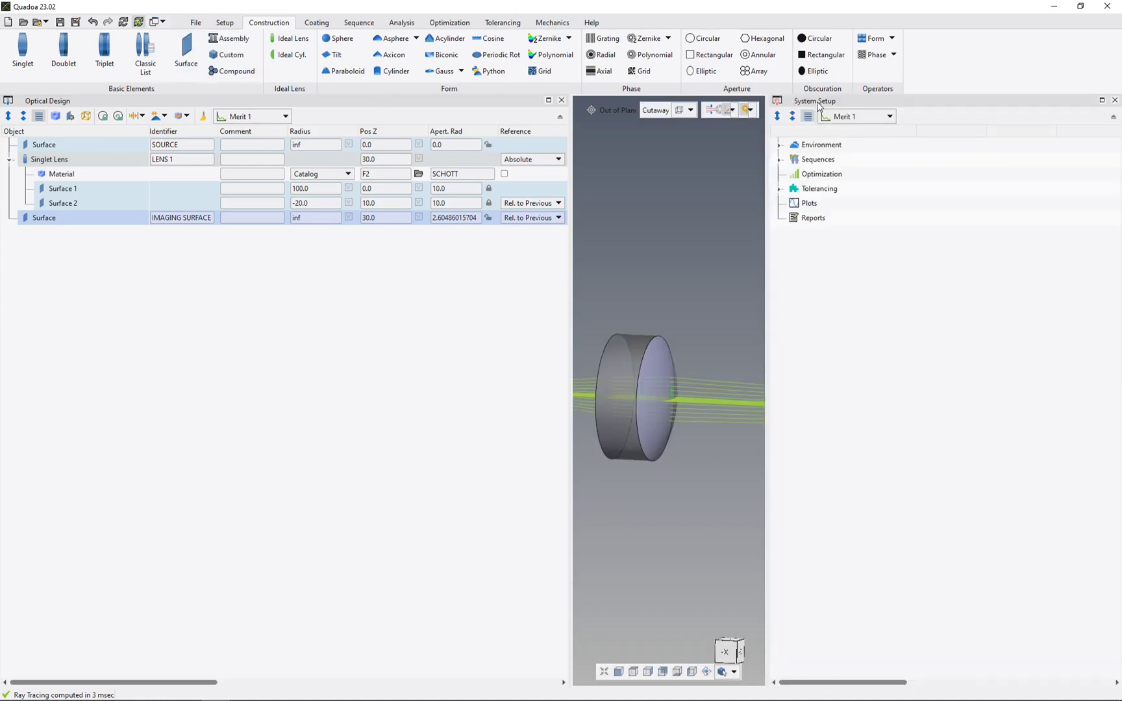
click(782, 161)
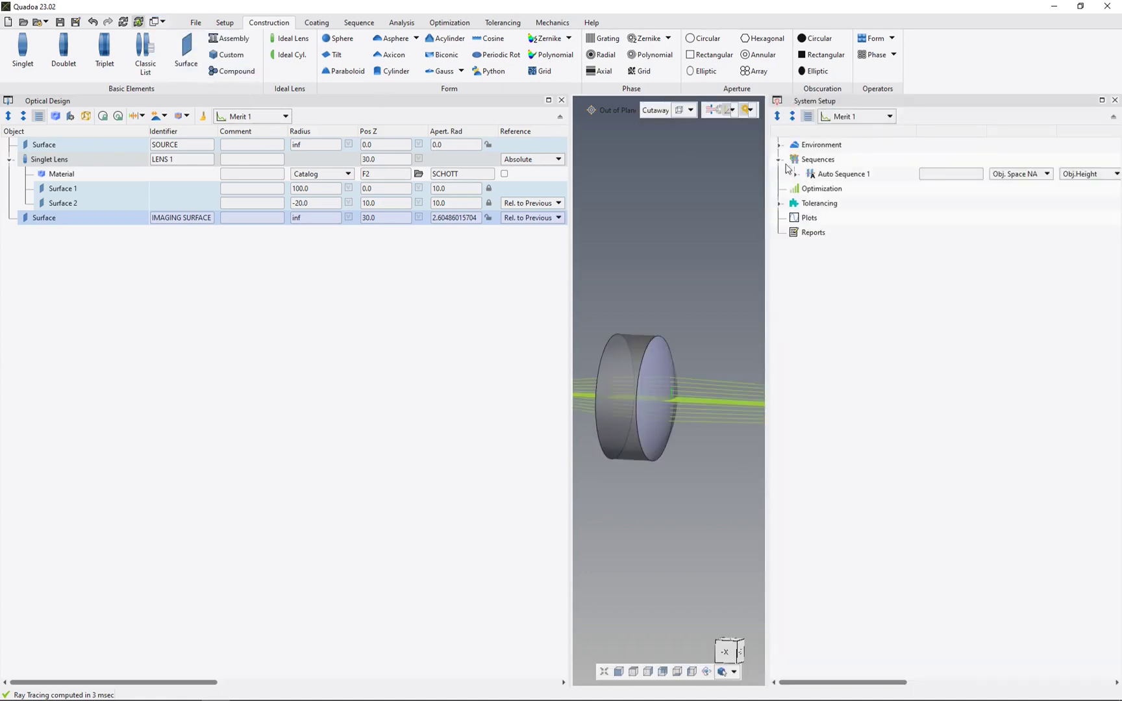
click(858, 180)
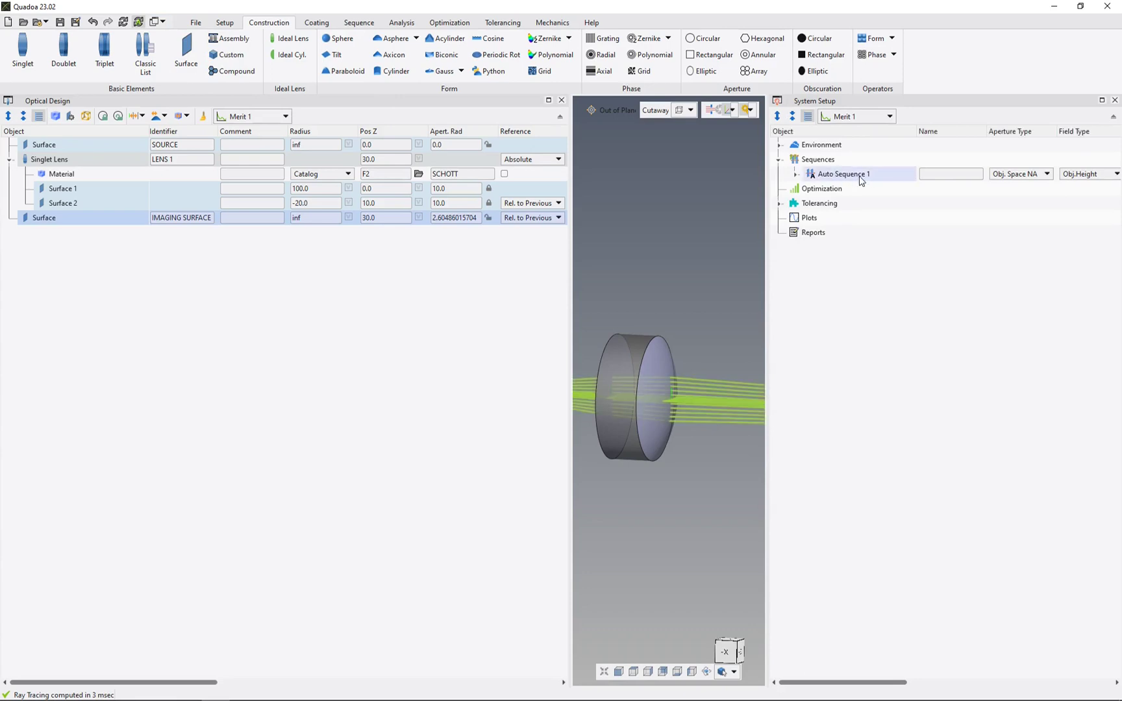